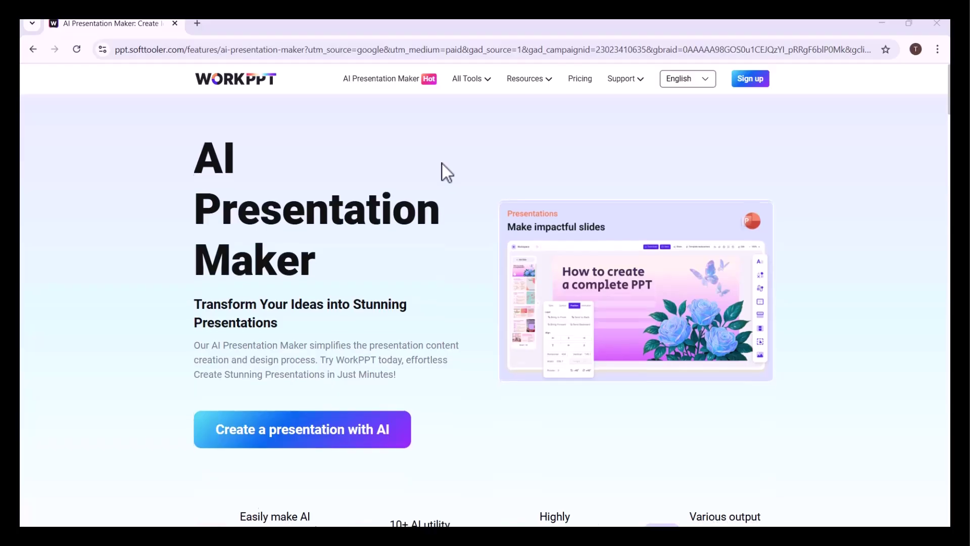
{"action": "scroll", "coordinate": [446, 172], "scroll_direction": "down", "scroll_amount": 5}
{"action": "scroll", "coordinate": [446, 172], "scroll_direction": "down", "scroll_amount": 1}
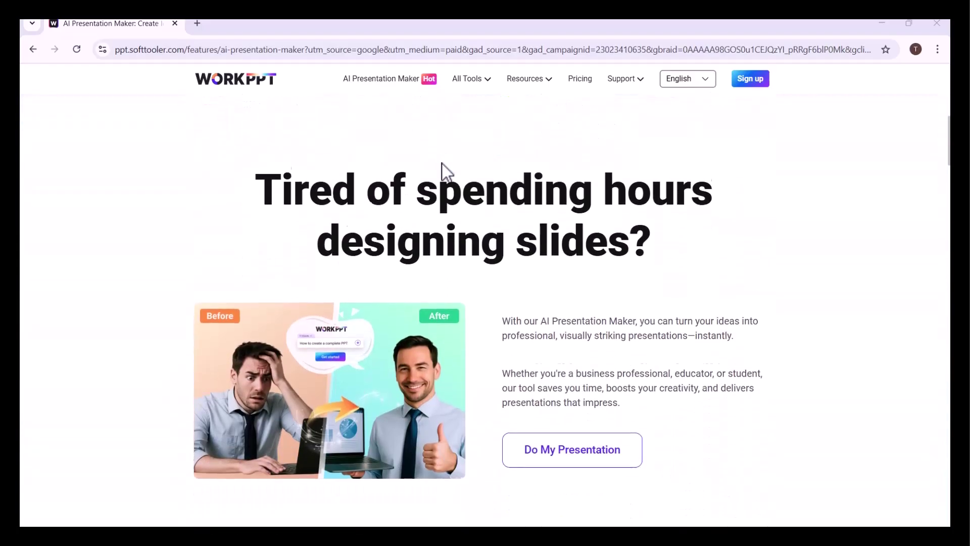
{"action": "scroll", "coordinate": [447, 172], "scroll_direction": "down", "scroll_amount": 1}
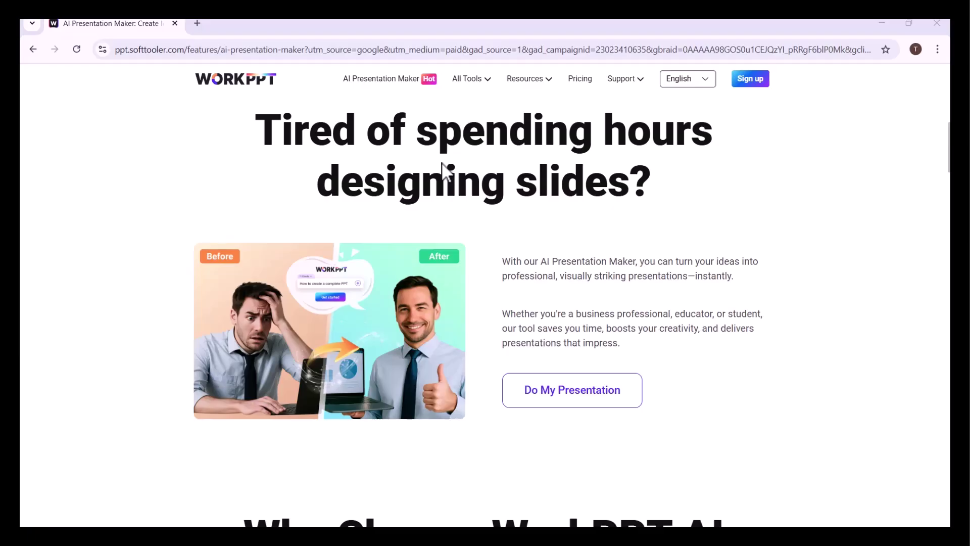
{"action": "scroll", "coordinate": [447, 170], "scroll_direction": "down", "scroll_amount": 2}
{"action": "scroll", "coordinate": [445, 165], "scroll_direction": "down", "scroll_amount": 2}
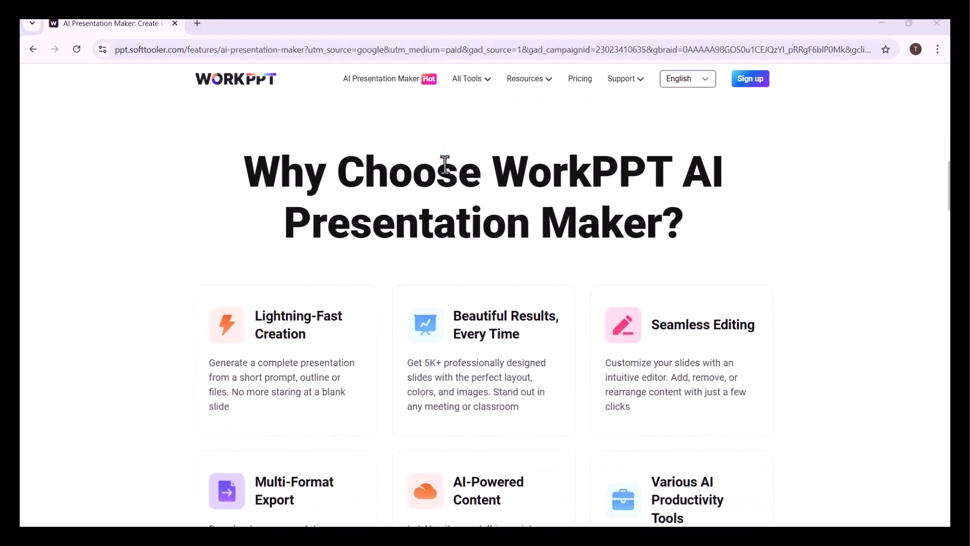
{"action": "scroll", "coordinate": [450, 165], "scroll_direction": "down", "scroll_amount": 2}
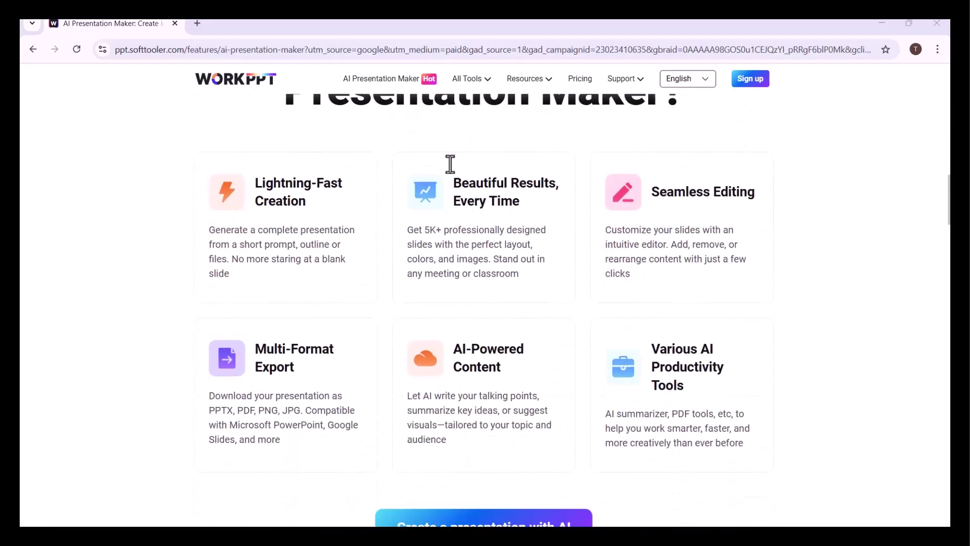
{"action": "scroll", "coordinate": [449, 164], "scroll_direction": "down", "scroll_amount": 2}
{"action": "scroll", "coordinate": [449, 165], "scroll_direction": "down", "scroll_amount": 1}
{"action": "scroll", "coordinate": [450, 165], "scroll_direction": "down", "scroll_amount": 2}
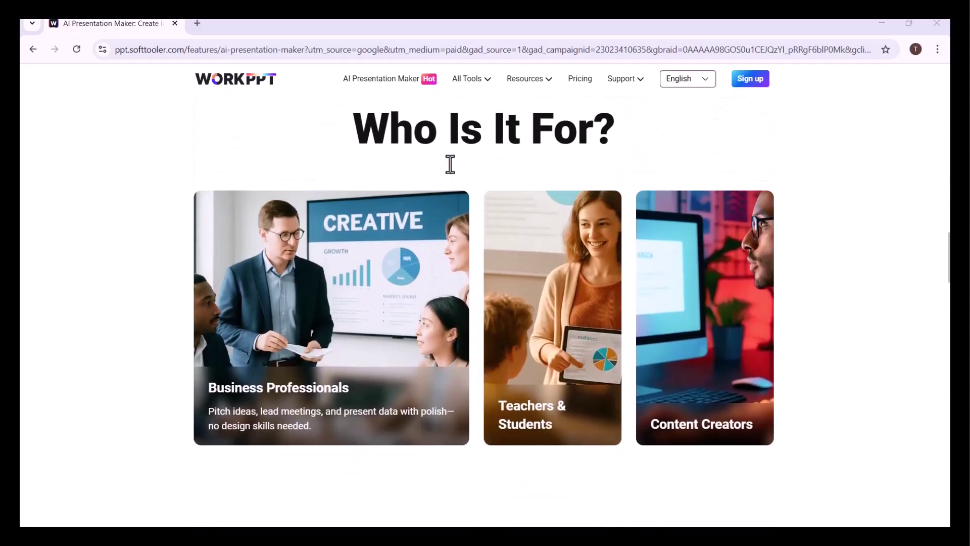
{"action": "scroll", "coordinate": [449, 165], "scroll_direction": "down", "scroll_amount": 2}
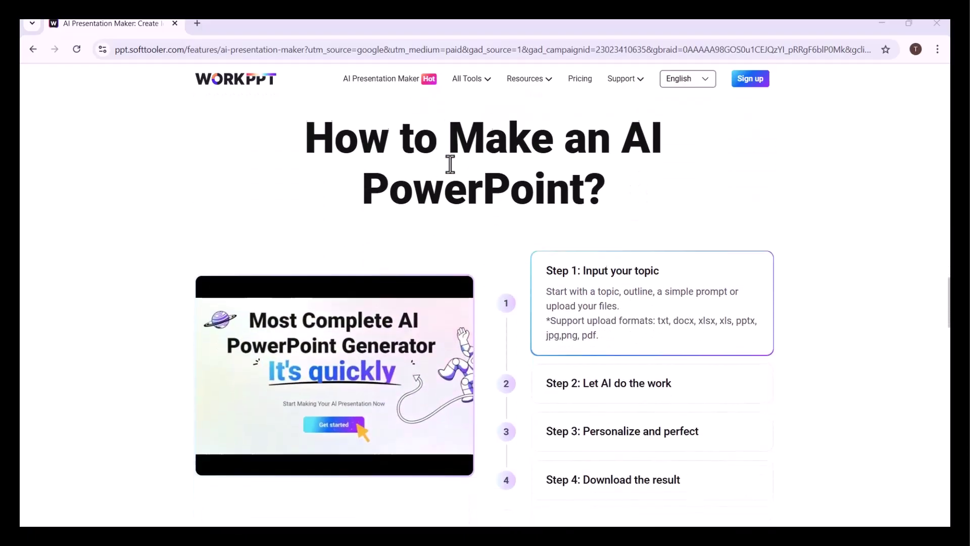
{"action": "scroll", "coordinate": [450, 165], "scroll_direction": "down", "scroll_amount": 1}
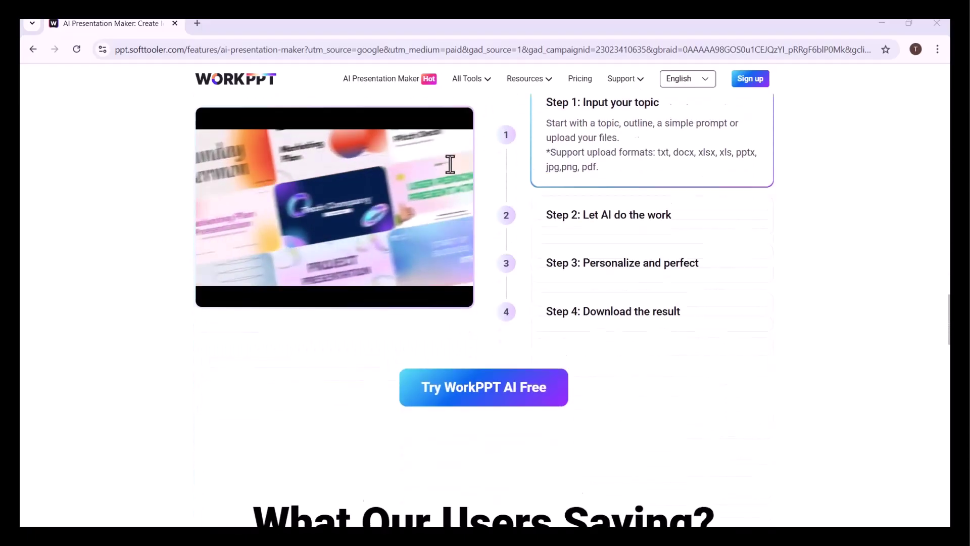
{"action": "scroll", "coordinate": [449, 165], "scroll_direction": "down", "scroll_amount": 3}
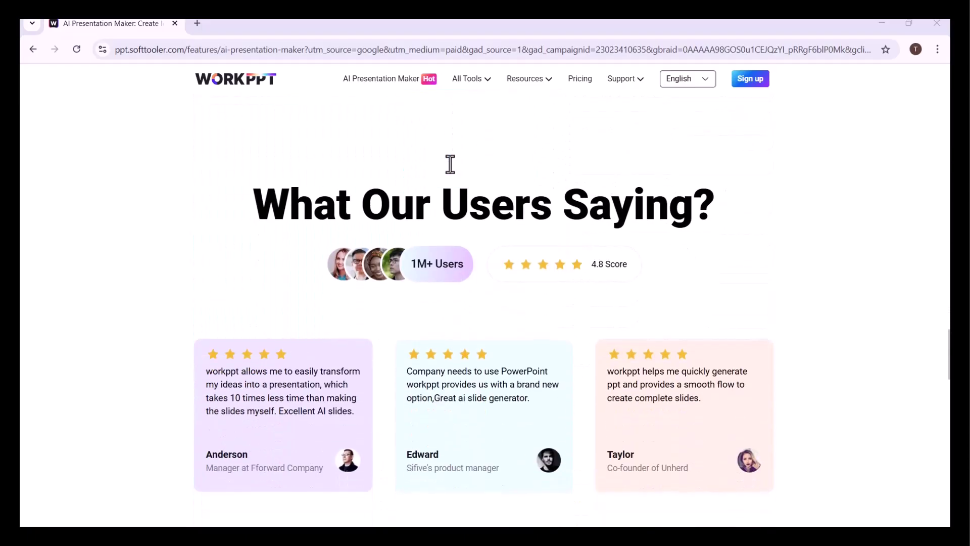
{"action": "scroll", "coordinate": [449, 165], "scroll_direction": "down", "scroll_amount": 1}
{"action": "scroll", "coordinate": [450, 165], "scroll_direction": "down", "scroll_amount": 4}
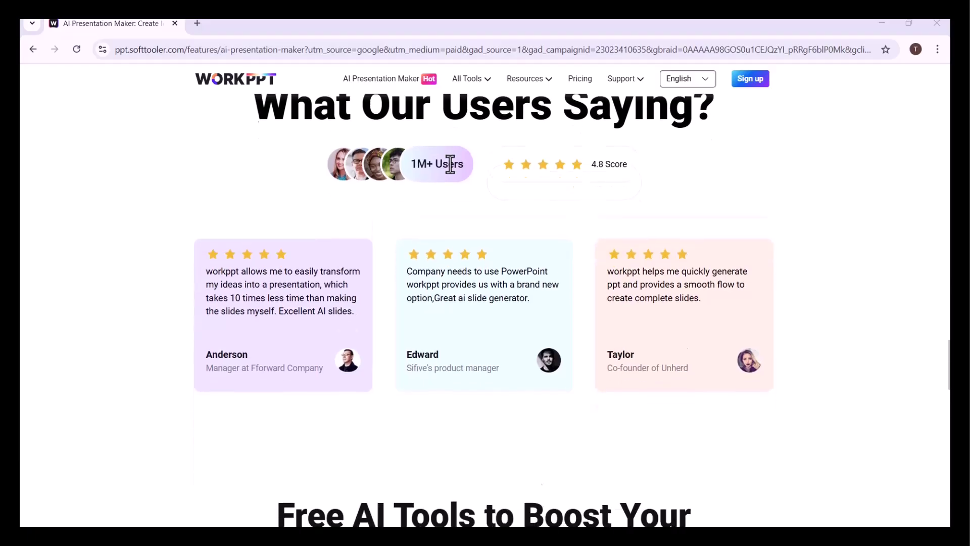
{"action": "scroll", "coordinate": [449, 164], "scroll_direction": "down", "scroll_amount": 1}
{"action": "scroll", "coordinate": [449, 165], "scroll_direction": "down", "scroll_amount": 1}
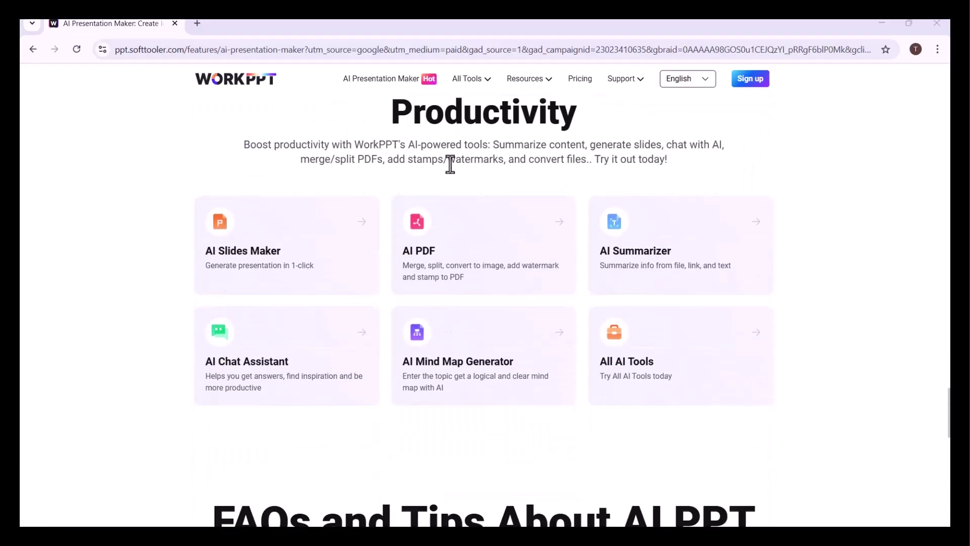
{"action": "scroll", "coordinate": [450, 164], "scroll_direction": "up", "scroll_amount": 1}
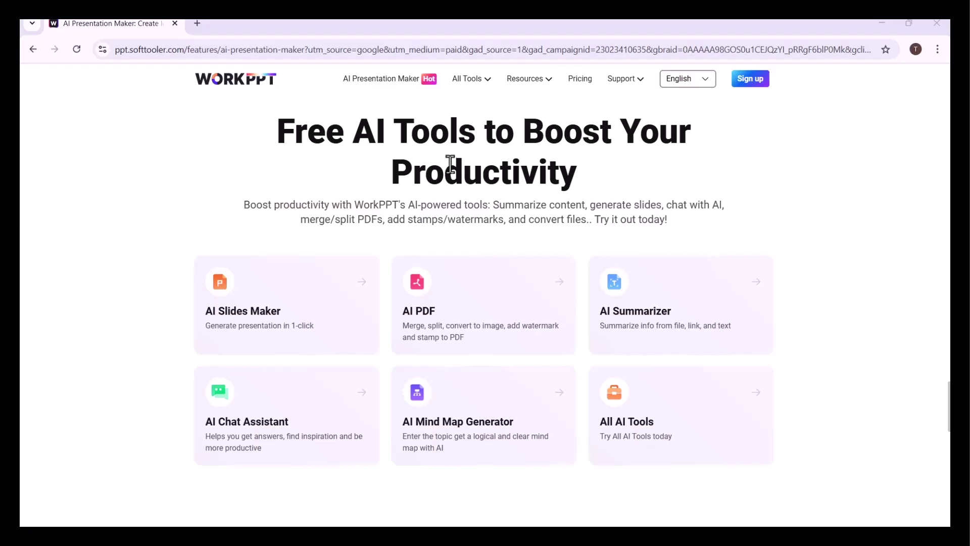
{"action": "scroll", "coordinate": [449, 164], "scroll_direction": "down", "scroll_amount": 2}
{"action": "scroll", "coordinate": [449, 164], "scroll_direction": "down", "scroll_amount": 3}
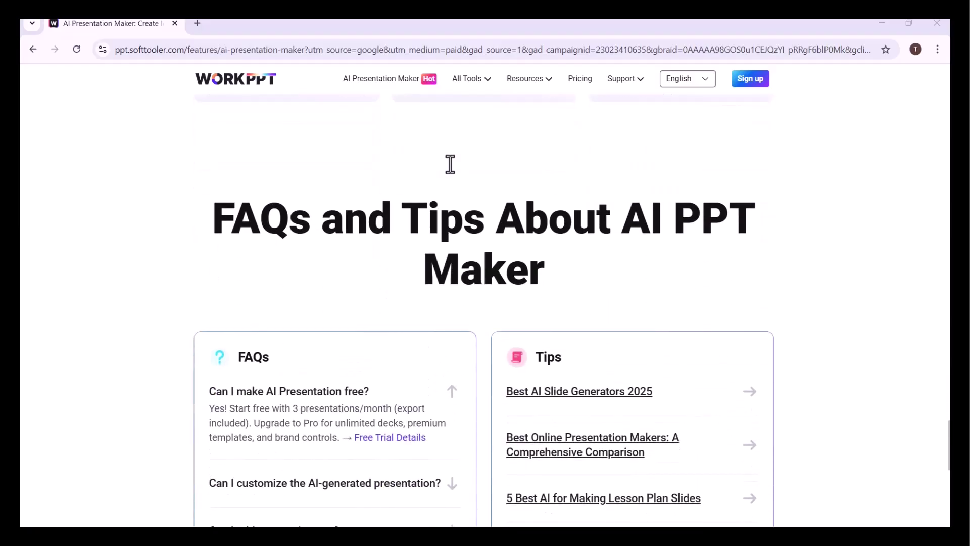
{"action": "scroll", "coordinate": [450, 164], "scroll_direction": "down", "scroll_amount": 1}
{"action": "scroll", "coordinate": [450, 165], "scroll_direction": "down", "scroll_amount": 2}
{"action": "scroll", "coordinate": [450, 164], "scroll_direction": "down", "scroll_amount": 1}
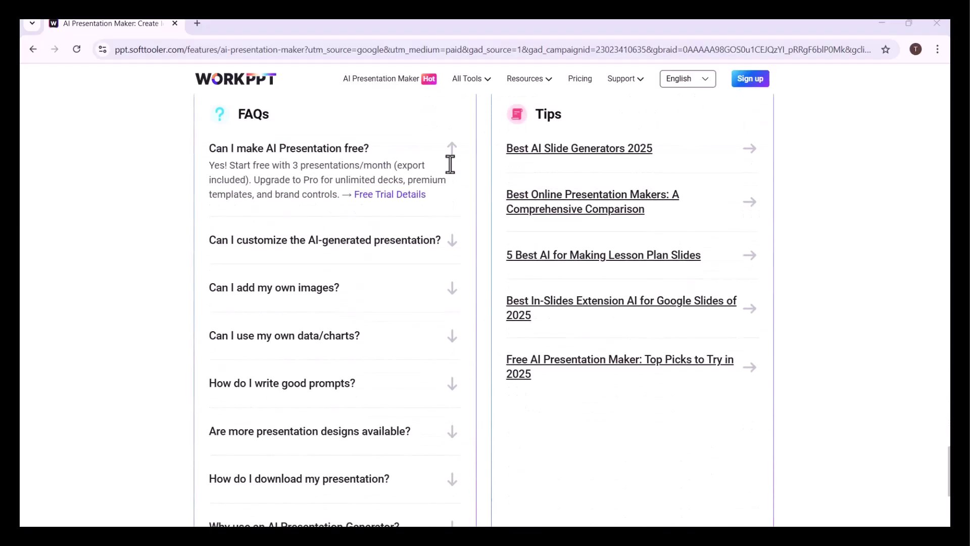
{"action": "scroll", "coordinate": [450, 164], "scroll_direction": "down", "scroll_amount": 1}
{"action": "scroll", "coordinate": [450, 164], "scroll_direction": "down", "scroll_amount": 4}
{"action": "scroll", "coordinate": [450, 164], "scroll_direction": "up", "scroll_amount": 6}
{"action": "scroll", "coordinate": [450, 163], "scroll_direction": "up", "scroll_amount": 6}
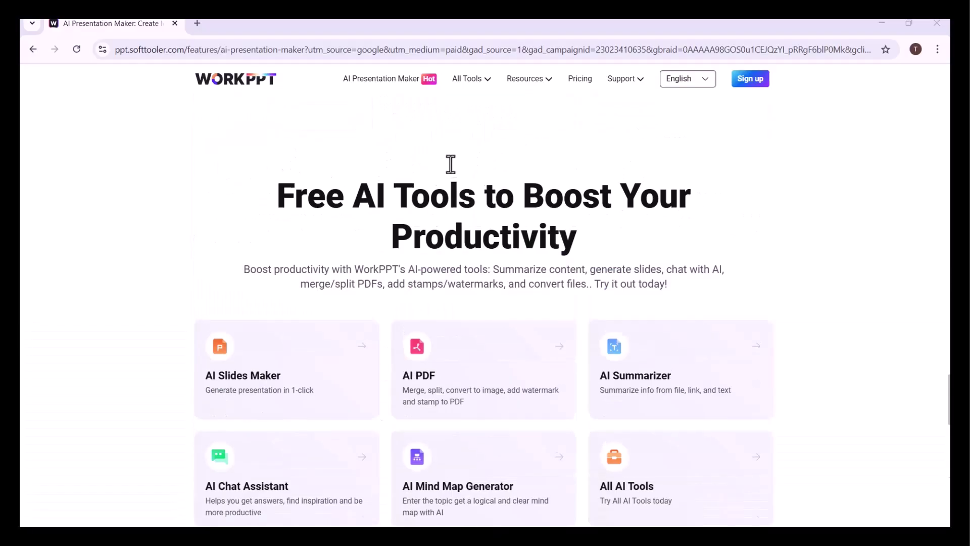
{"action": "scroll", "coordinate": [451, 163], "scroll_direction": "up", "scroll_amount": 5}
{"action": "scroll", "coordinate": [451, 164], "scroll_direction": "up", "scroll_amount": 5}
{"action": "scroll", "coordinate": [450, 164], "scroll_direction": "up", "scroll_amount": 5}
{"action": "scroll", "coordinate": [450, 163], "scroll_direction": "up", "scroll_amount": 5}
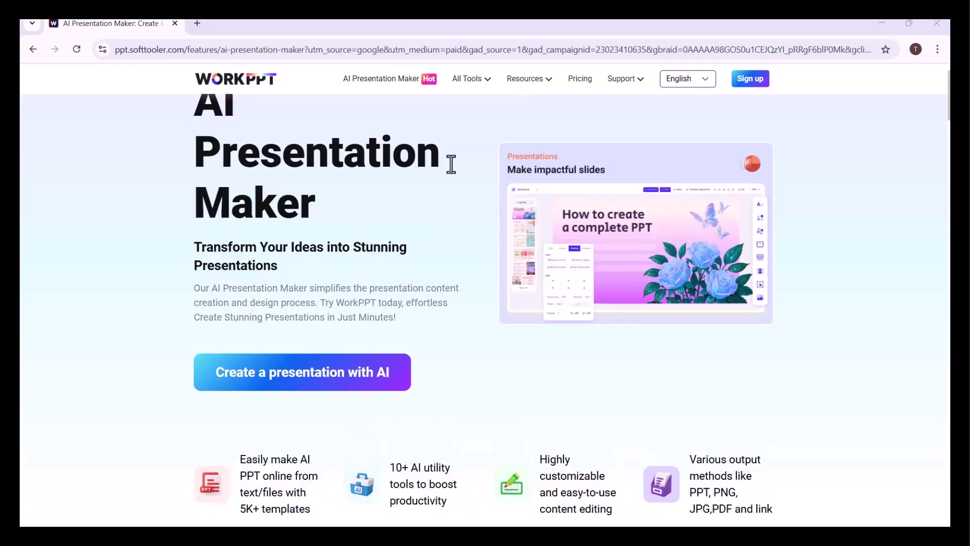
{"action": "scroll", "coordinate": [452, 164], "scroll_direction": "up", "scroll_amount": 1}
- Start an AI presentation on why mental health is still taboo and generate it from the four-topic outline
{"action": "left_click", "coordinate": [313, 448]}
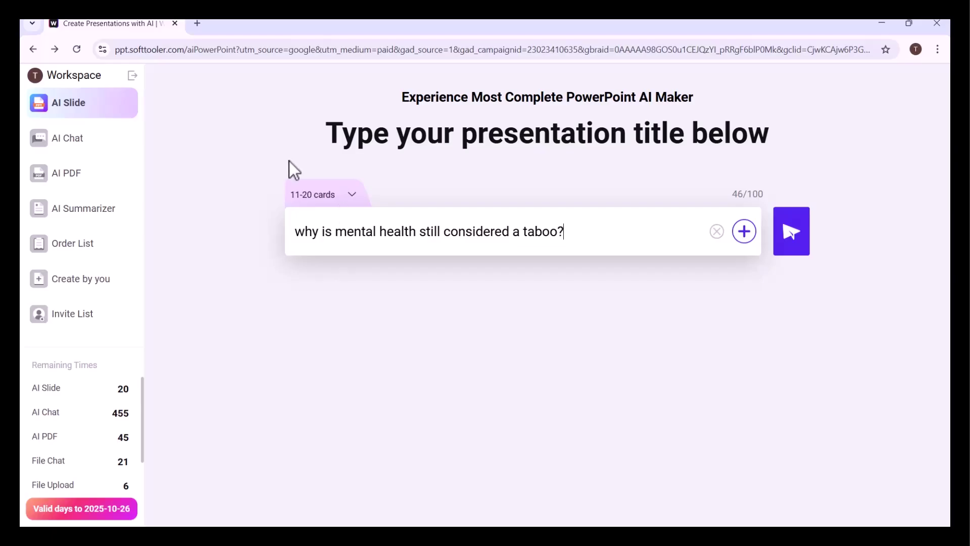
{"action": "key", "text": "Return"}
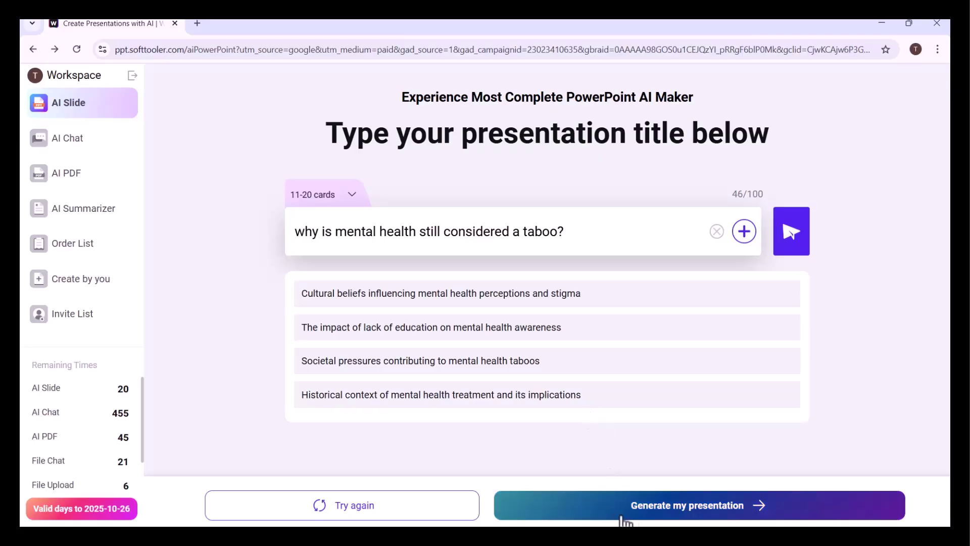
{"action": "left_click", "coordinate": [647, 519]}
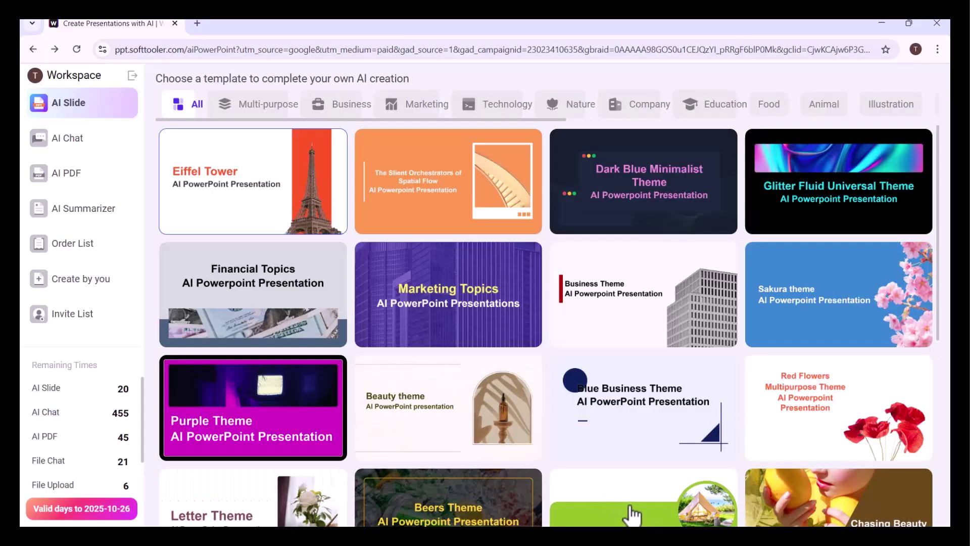
- Browse template categories from Multi-purpose to Education and choose the Flying Kites template
{"action": "left_click", "coordinate": [269, 111]}
{"action": "left_click", "coordinate": [349, 111]}
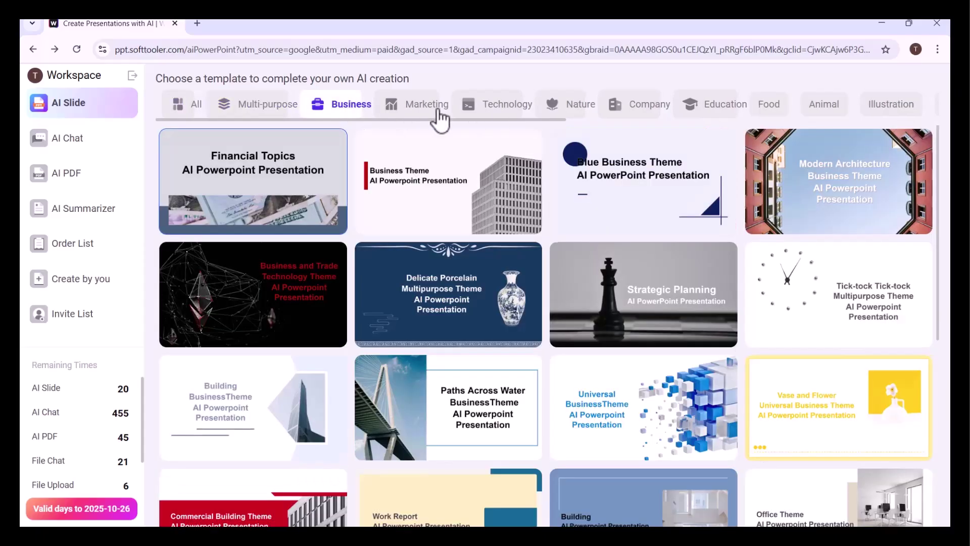
{"action": "left_click", "coordinate": [440, 113]}
{"action": "left_click", "coordinate": [500, 113]}
{"action": "left_click", "coordinate": [576, 111]}
{"action": "left_click", "coordinate": [649, 112]}
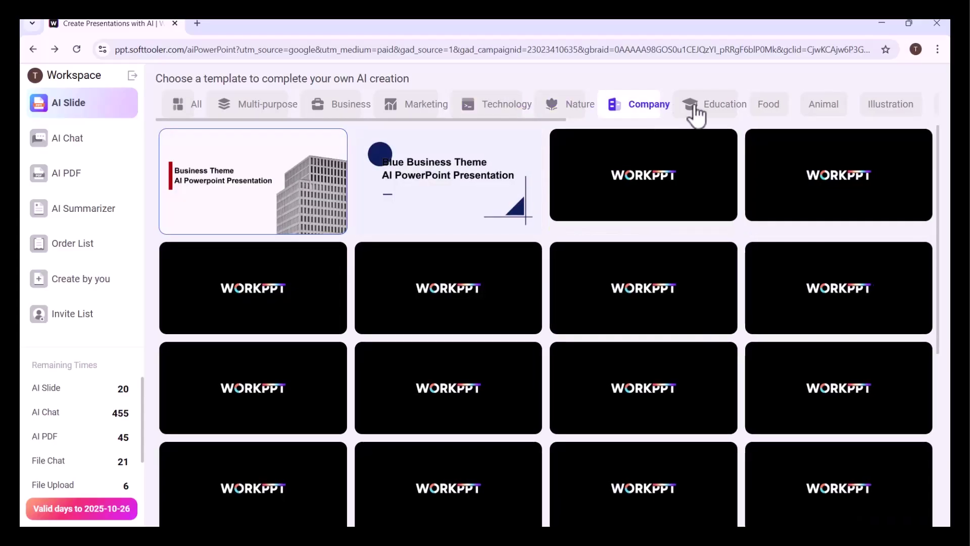
{"action": "left_click", "coordinate": [696, 114]}
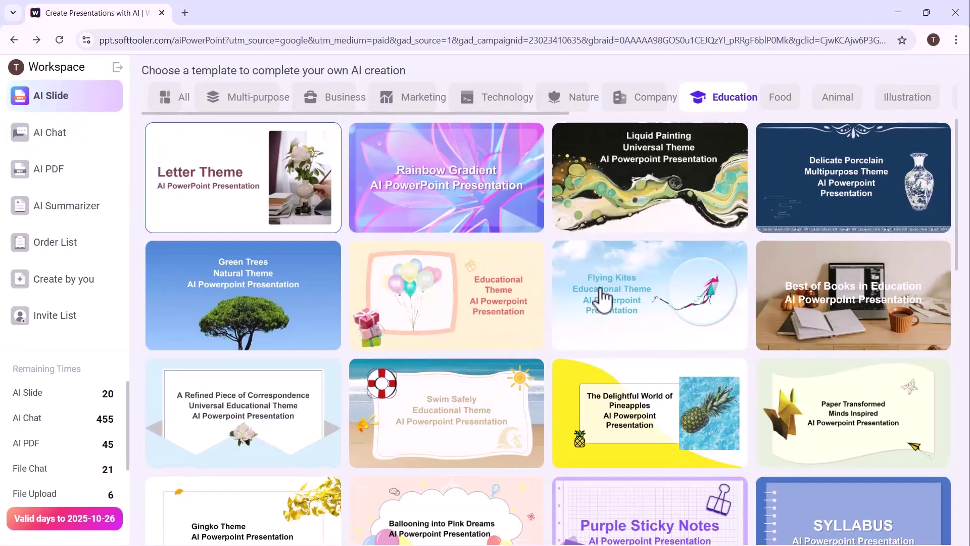
{"action": "left_click", "coordinate": [603, 300]}
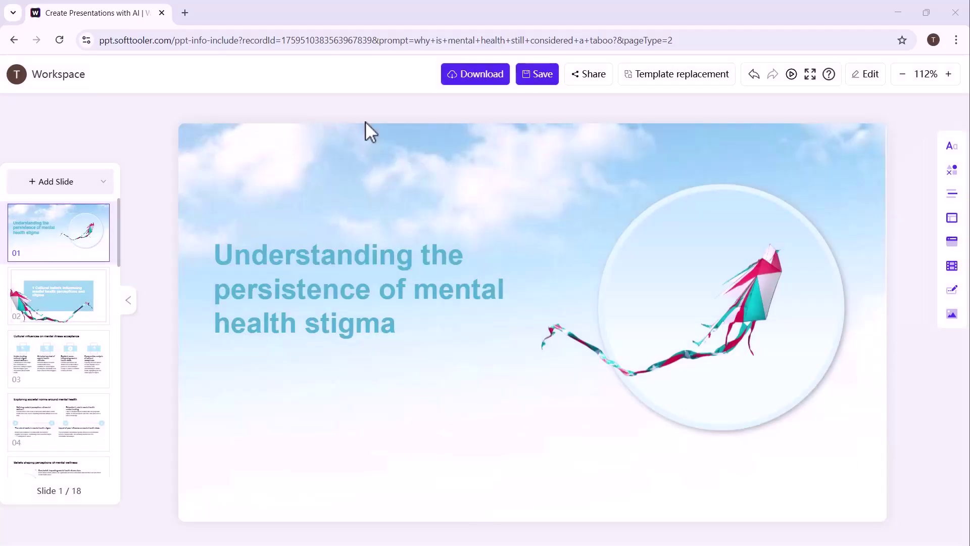
- Preview slides 2–4, return to the cover slide, and select its Arial 40px title
{"action": "left_click", "coordinate": [67, 320]}
{"action": "left_click", "coordinate": [76, 374]}
{"action": "left_click", "coordinate": [66, 426]}
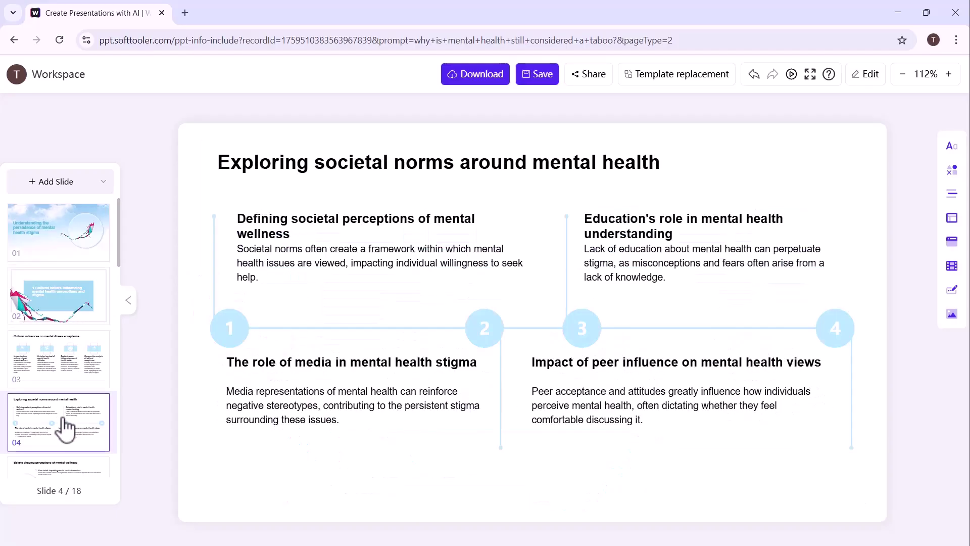
{"action": "left_click", "coordinate": [69, 478]}
{"action": "left_click", "coordinate": [64, 254]}
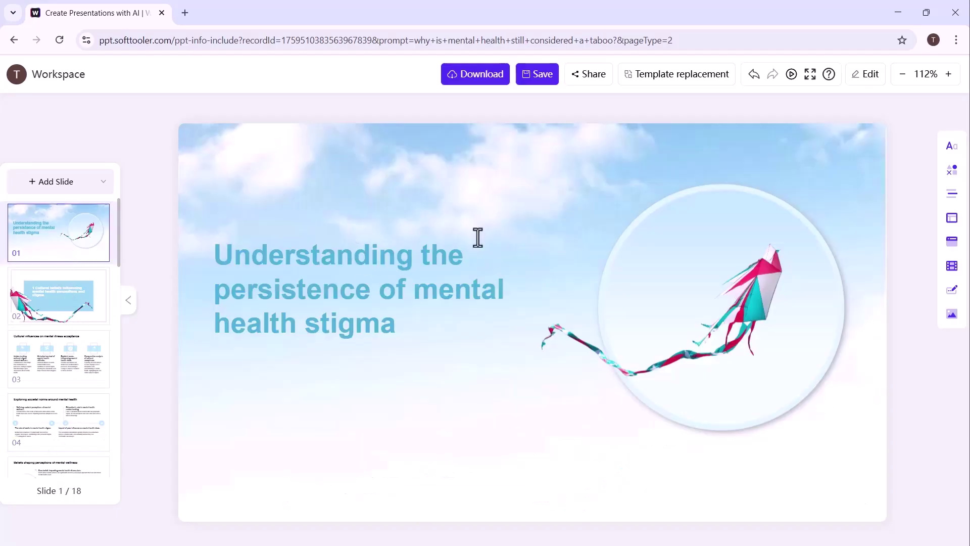
{"action": "left_click", "coordinate": [326, 286]}
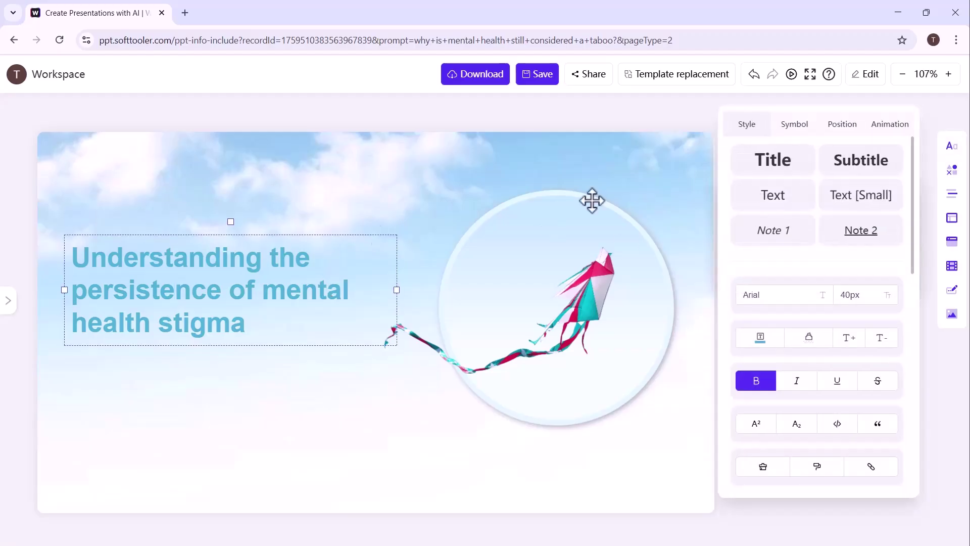
- Restyle the cover title as centred black 36px body text, then browse the Symbol and Position settings
{"action": "left_click", "coordinate": [783, 204]}
{"action": "left_click", "coordinate": [876, 173]}
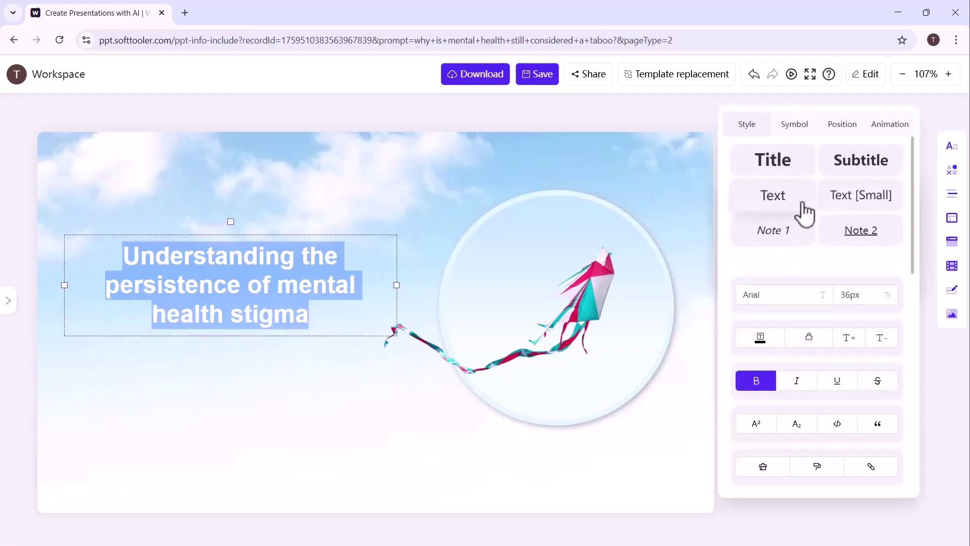
{"action": "left_click", "coordinate": [794, 125]}
{"action": "scroll", "coordinate": [840, 265], "scroll_direction": "down", "scroll_amount": 3}
{"action": "scroll", "coordinate": [840, 265], "scroll_direction": "down", "scroll_amount": 5}
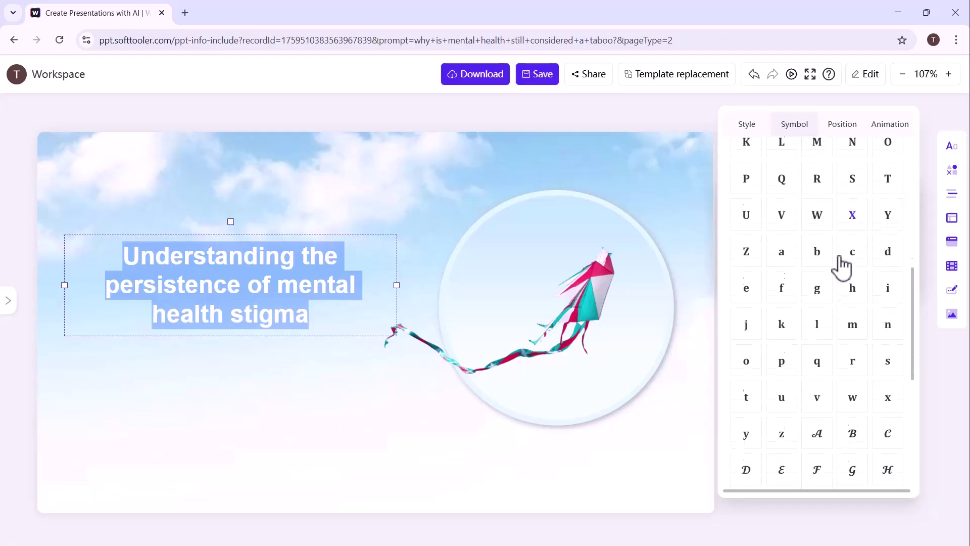
{"action": "scroll", "coordinate": [834, 243], "scroll_direction": "down", "scroll_amount": 5}
{"action": "left_click", "coordinate": [842, 125]}
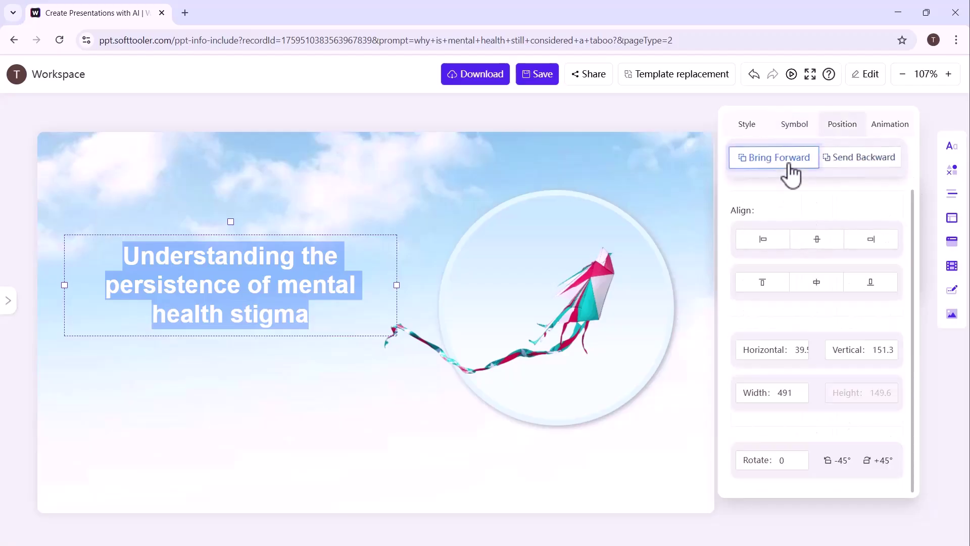
- Review the title's entrance animations without applying one, then bring up the deck's export settings
{"action": "left_click", "coordinate": [881, 127]}
{"action": "left_click", "coordinate": [826, 159]}
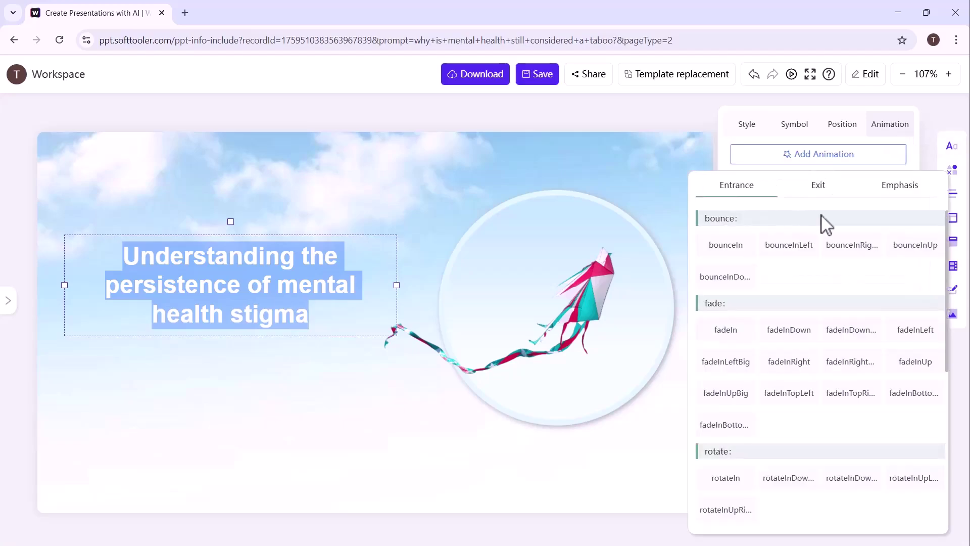
{"action": "scroll", "coordinate": [805, 372], "scroll_direction": "down", "scroll_amount": 5}
{"action": "scroll", "coordinate": [807, 357], "scroll_direction": "down", "scroll_amount": 2}
{"action": "left_click", "coordinate": [937, 137]}
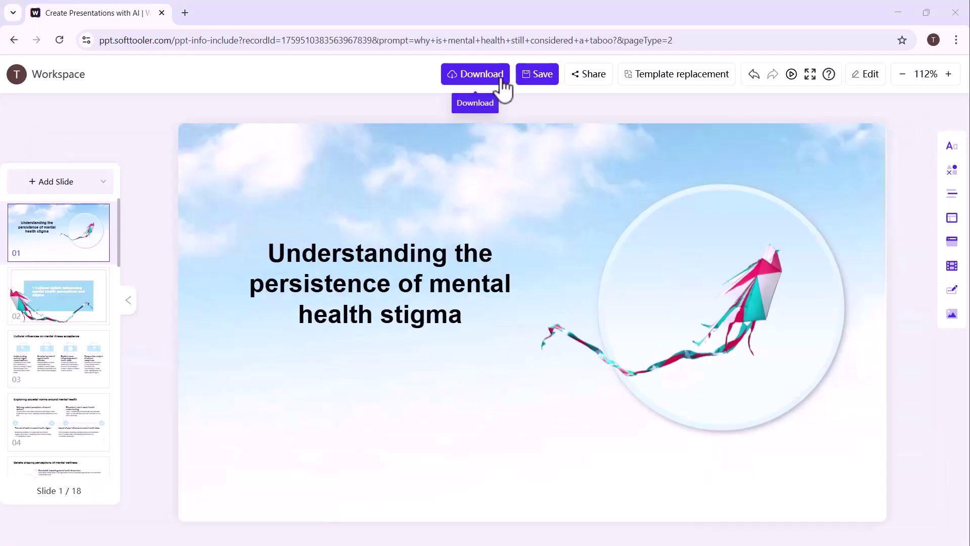
{"action": "left_click", "coordinate": [496, 77]}
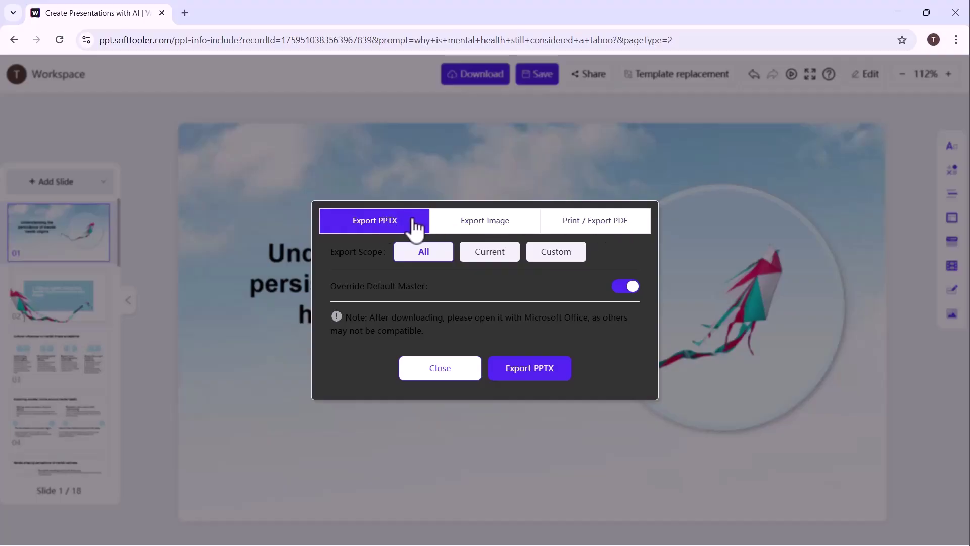
- Export all 18 slides as a 2.5 MB PPTX file
{"action": "left_click", "coordinate": [525, 370]}
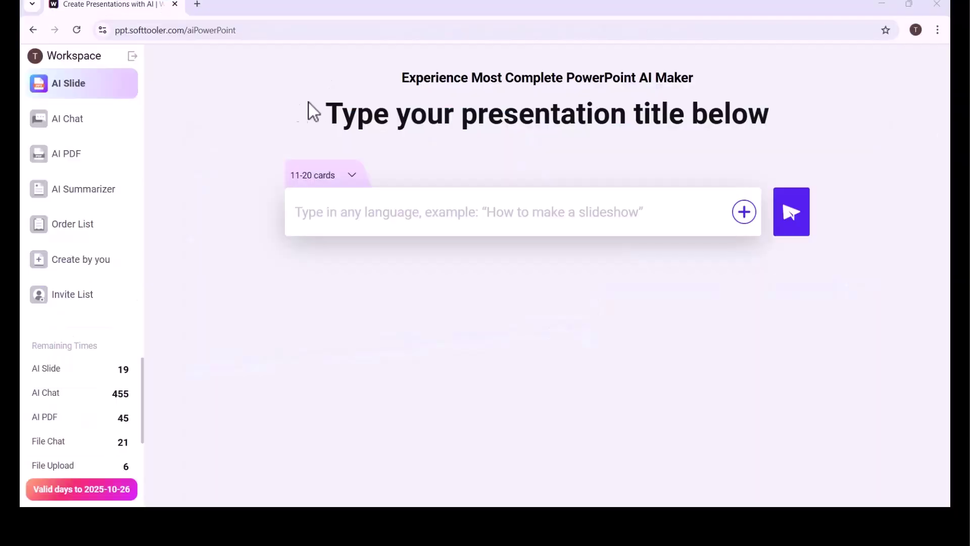
- Ask AI Chat how to tell if someone's mental health is declining, then go to AI PDF
{"action": "left_click", "coordinate": [97, 126]}
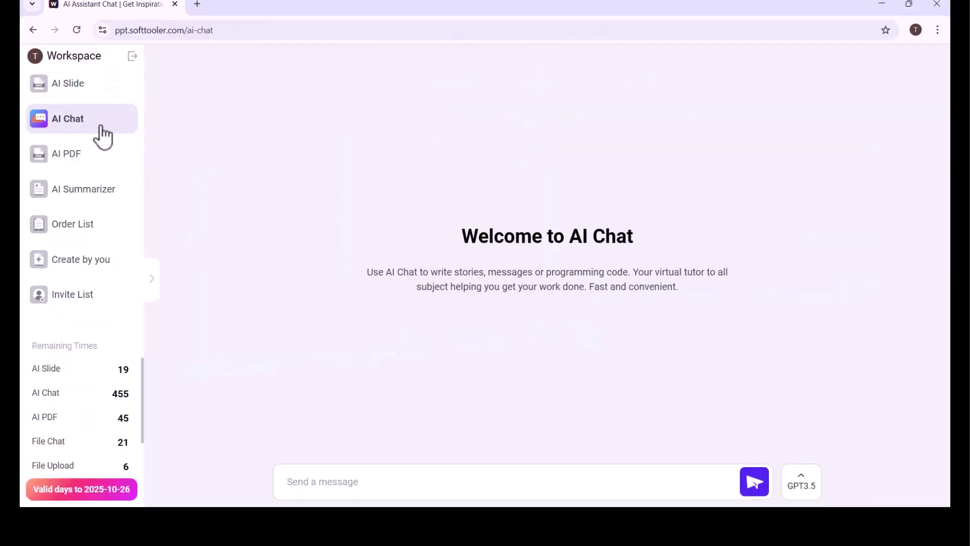
{"action": "left_click", "coordinate": [346, 474]}
{"action": "type", "text": "how to know s"}
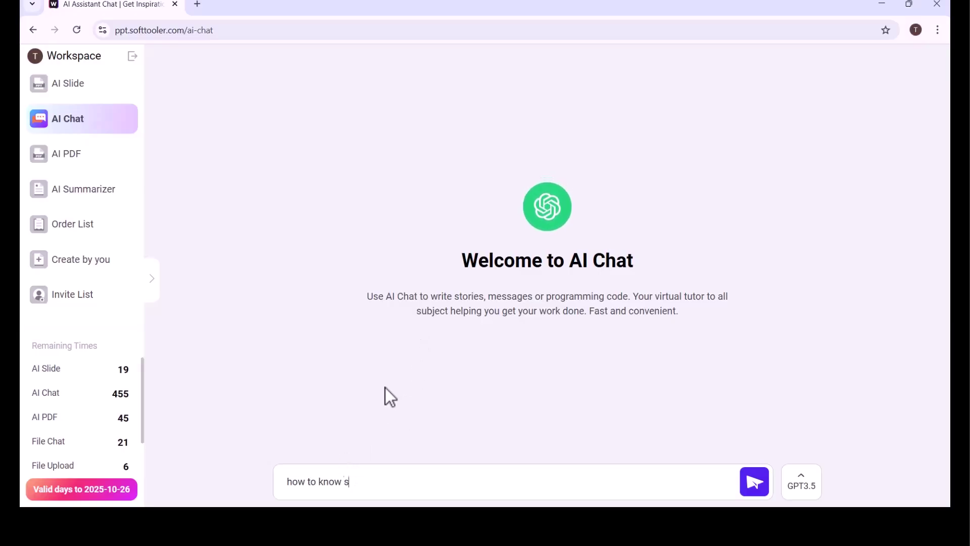
{"action": "type", "text": "omeones mental health is dec"}
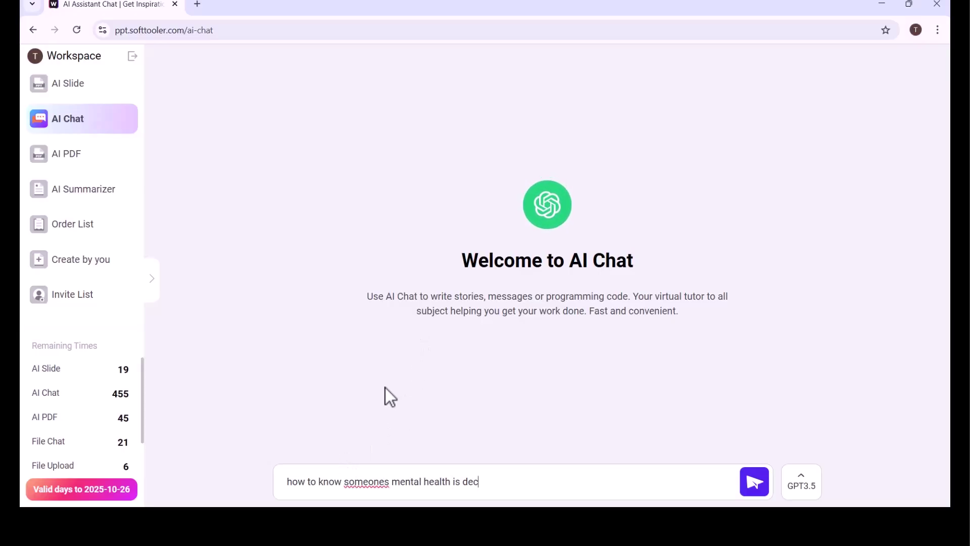
{"action": "type", "text": "lining?"}
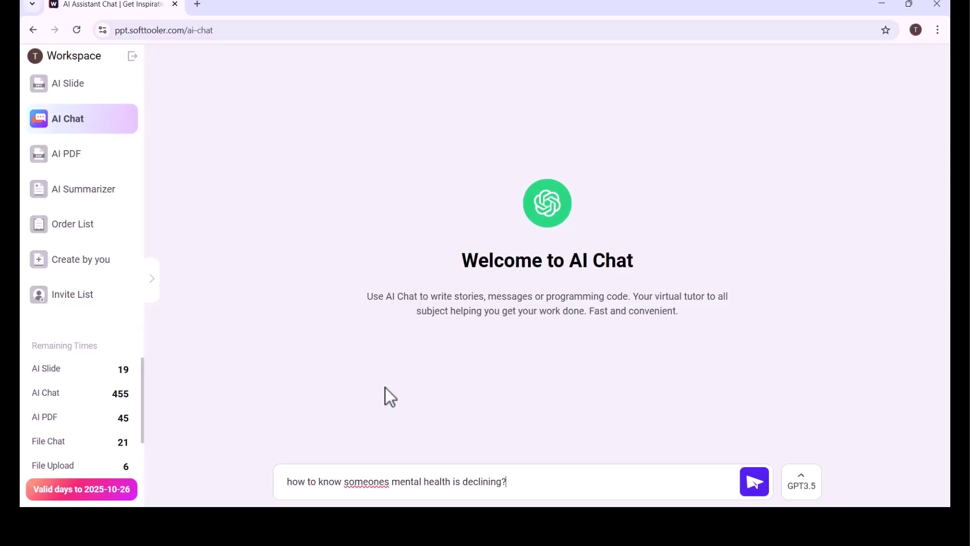
{"action": "key", "text": "Return"}
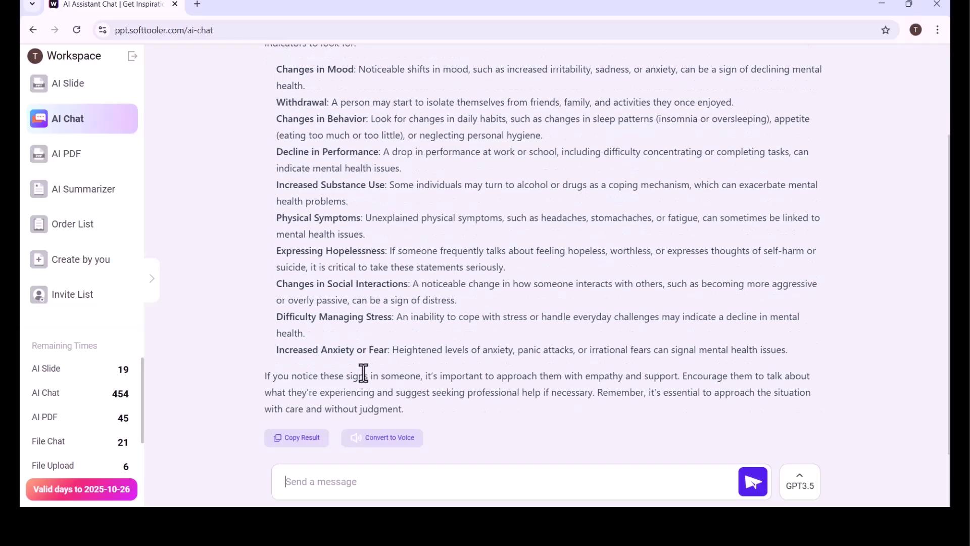
{"action": "scroll", "coordinate": [357, 278], "scroll_direction": "up", "scroll_amount": 2}
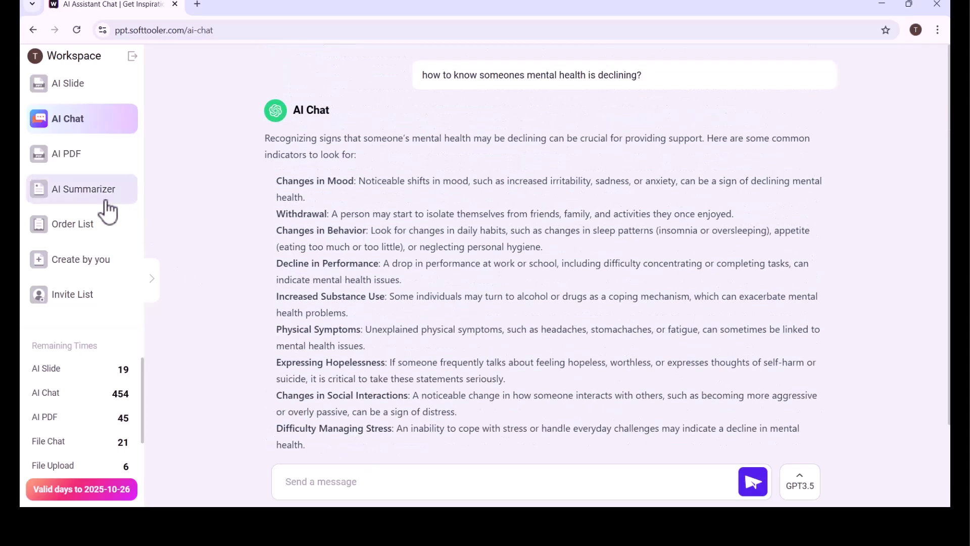
{"action": "left_click", "coordinate": [81, 171]}
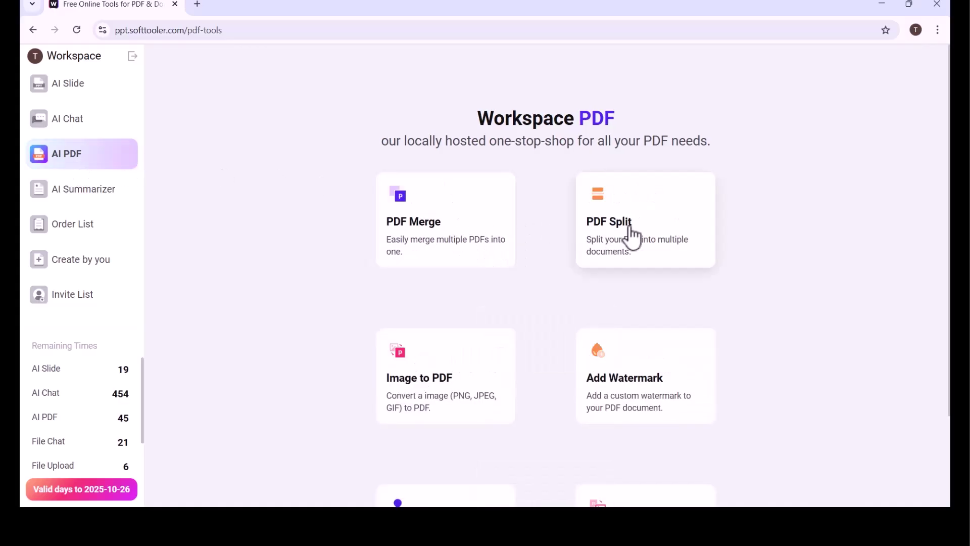
{"action": "scroll", "coordinate": [611, 375], "scroll_direction": "down", "scroll_amount": 1}
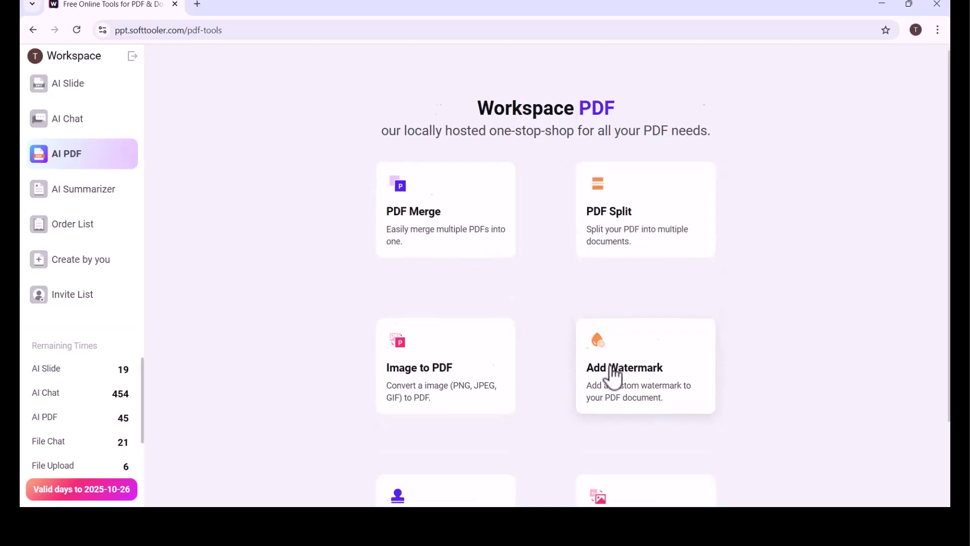
{"action": "scroll", "coordinate": [576, 368], "scroll_direction": "down", "scroll_amount": 1}
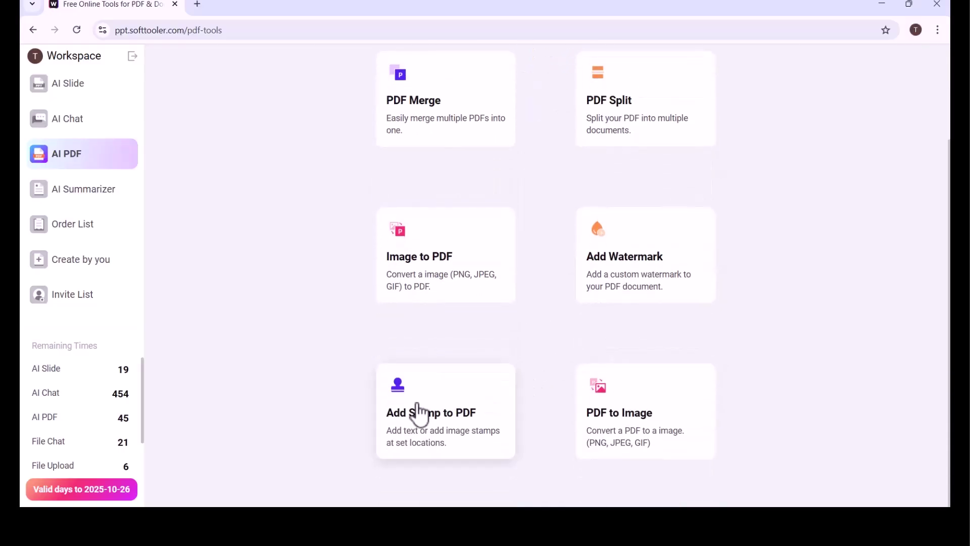
{"action": "scroll", "coordinate": [598, 413], "scroll_direction": "up", "scroll_amount": 2}
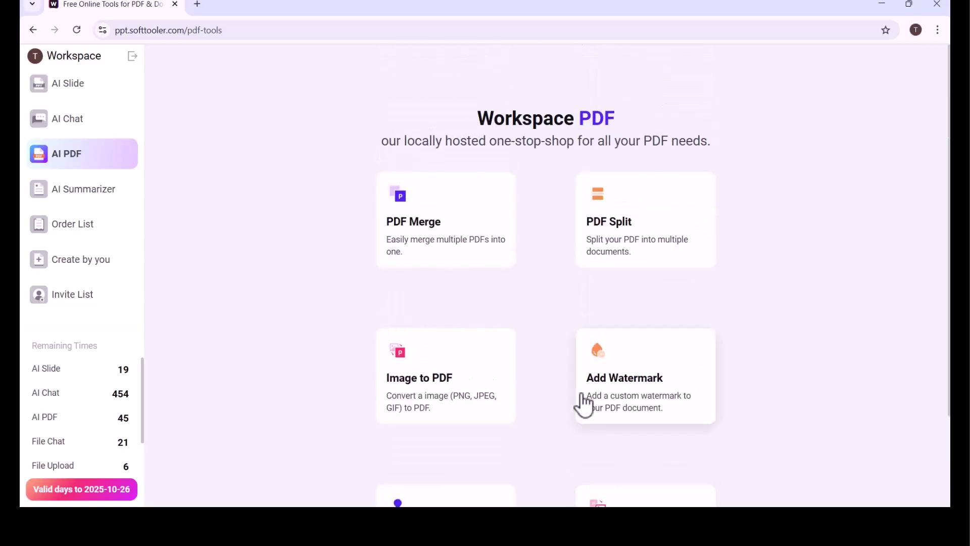
- Open the AI Summarizer page with its file, link and text upload options
{"action": "left_click", "coordinate": [100, 203]}
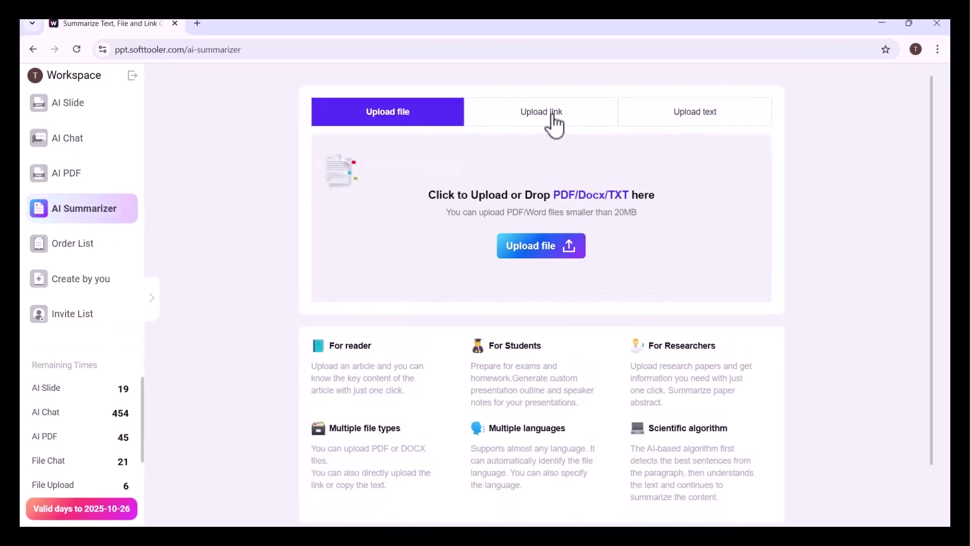
{"action": "scroll", "coordinate": [651, 358], "scroll_direction": "down", "scroll_amount": 1}
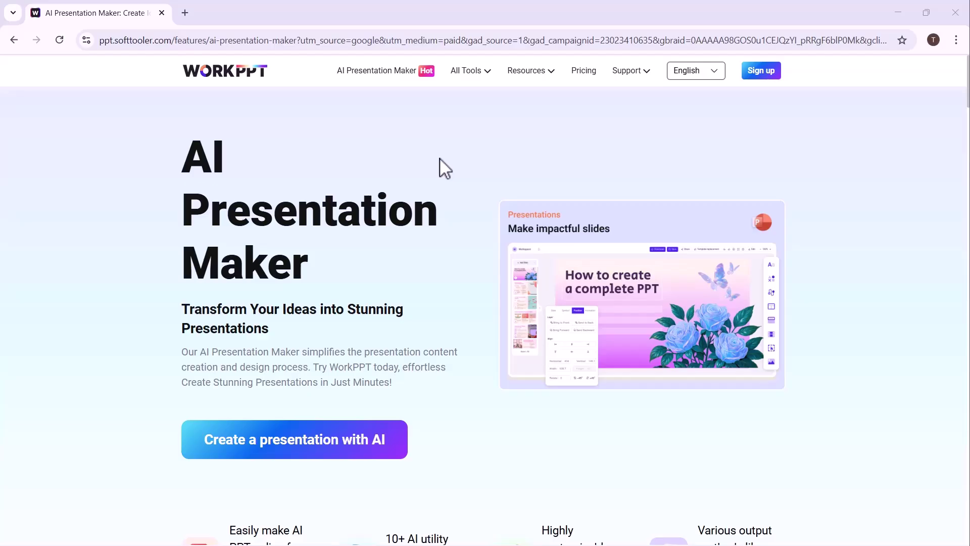
- Exit fullscreen and follow the video description's Workppt link to ppt.softtooler.com
{"action": "key", "text": "Escape"}
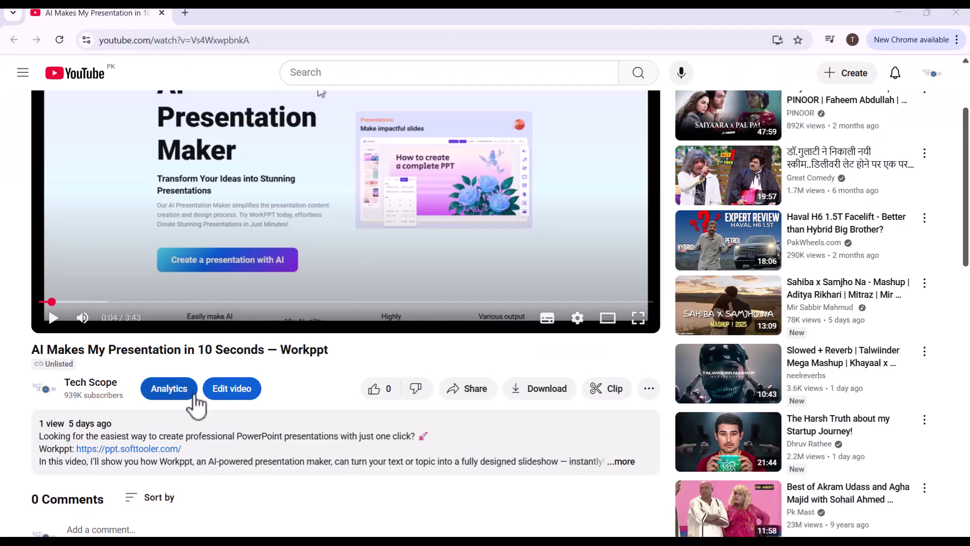
{"action": "left_click", "coordinate": [149, 450]}
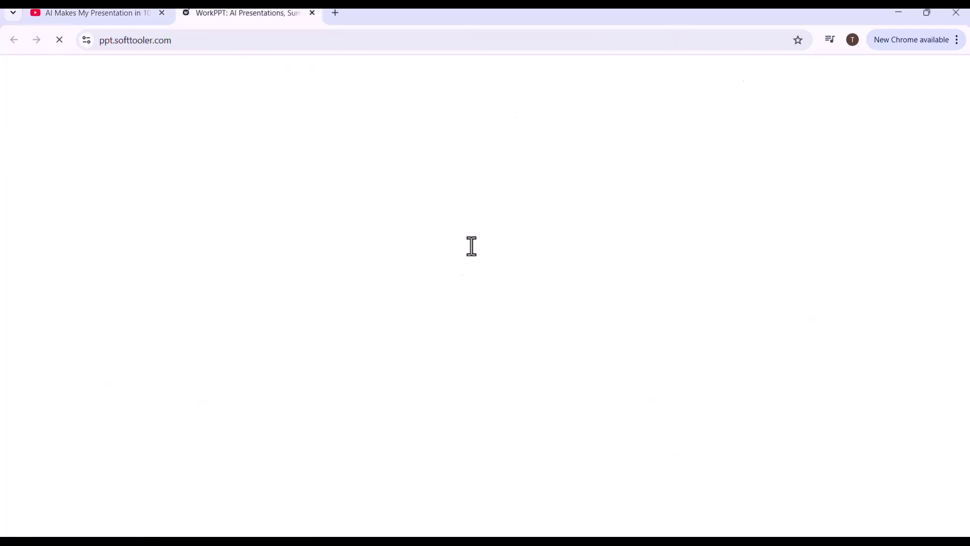